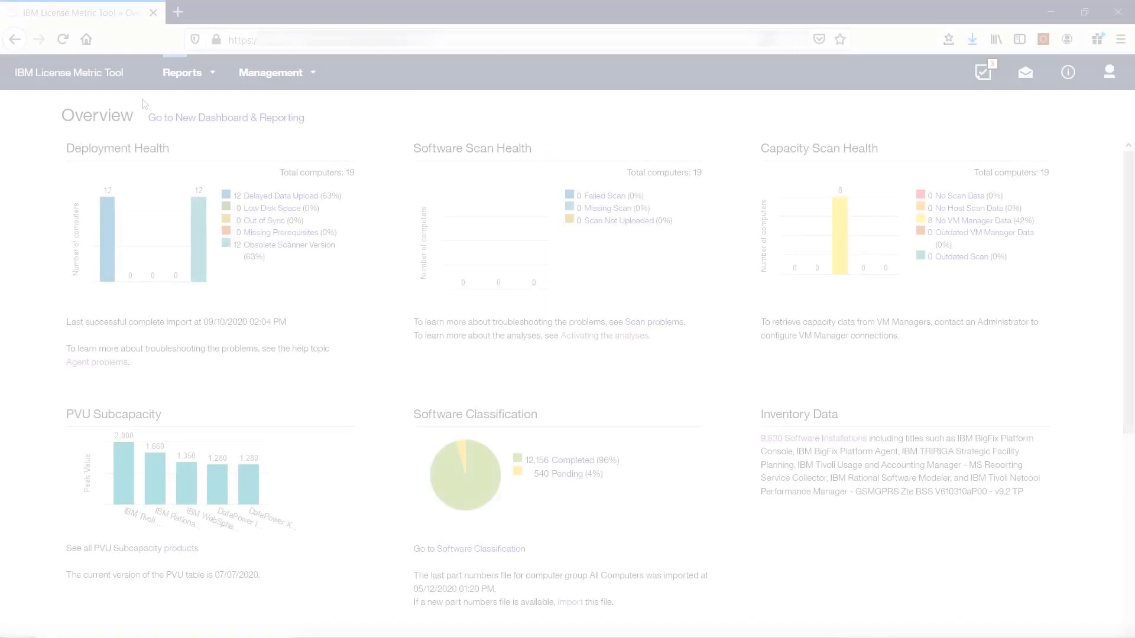
Step: Open the All Metrics report and review its view configuration, closing it without changes
left_click(203, 72)
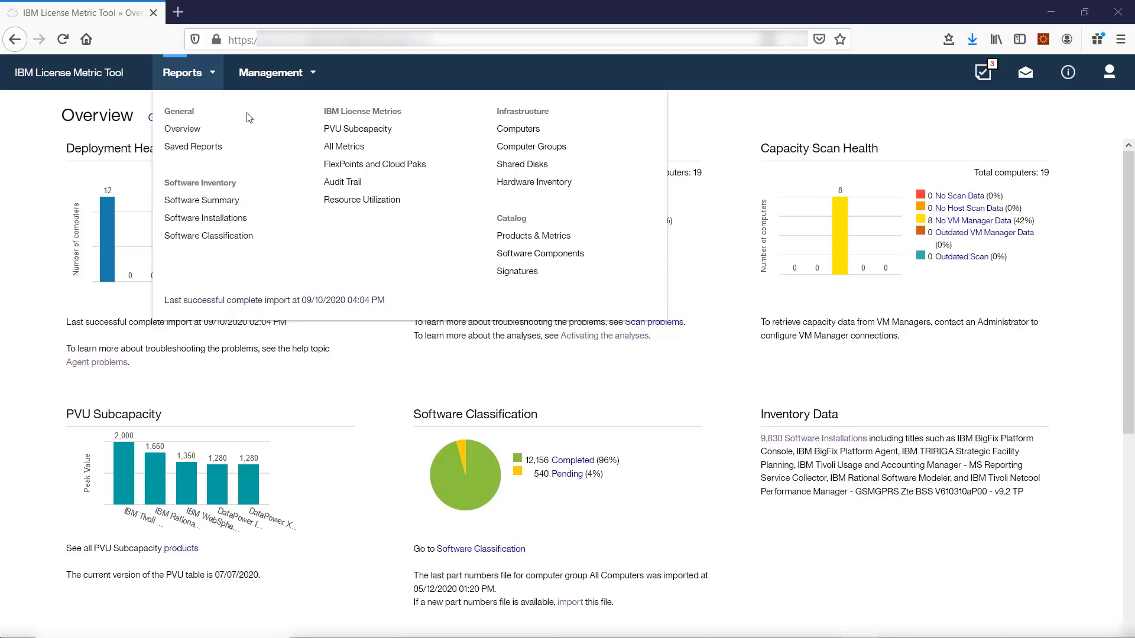
left_click(333, 147)
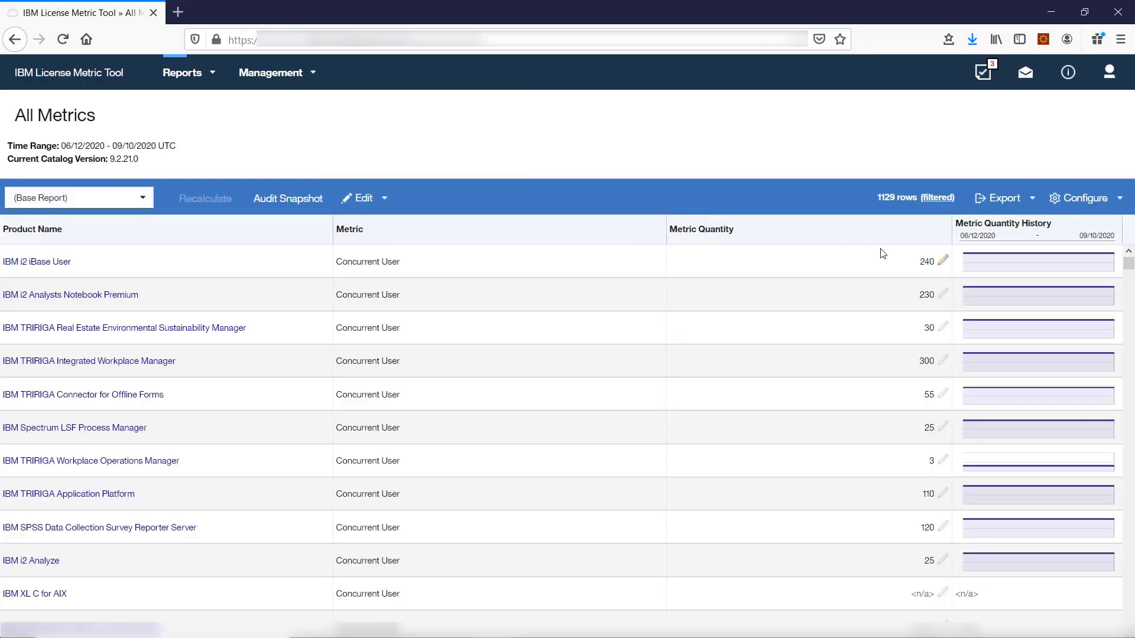
left_click(1086, 200)
left_click(1090, 242)
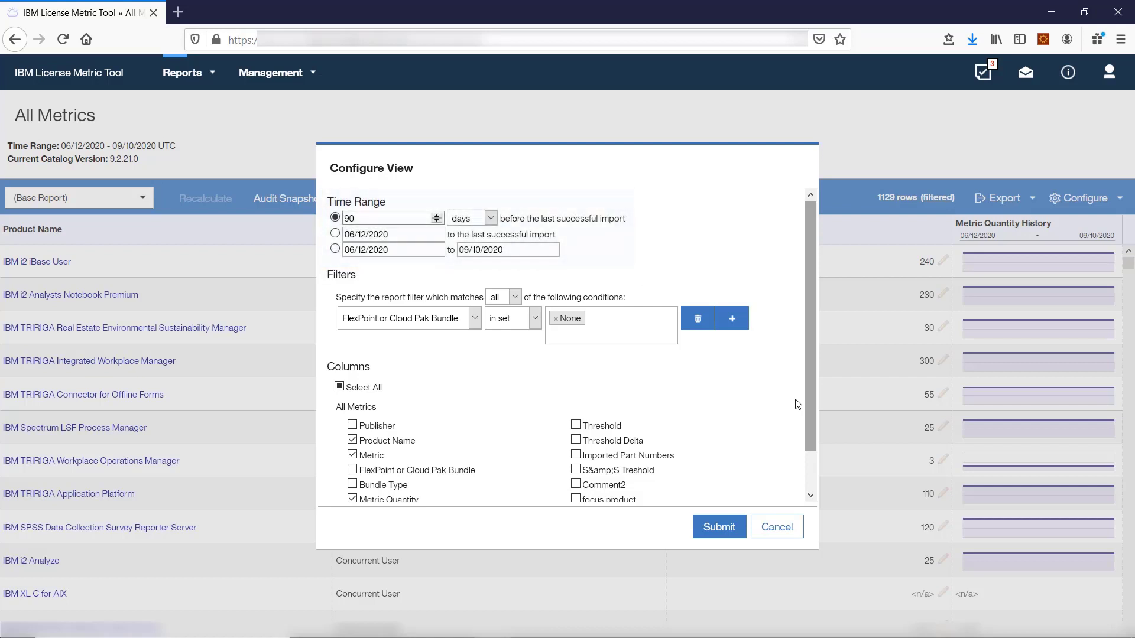
left_click(721, 525)
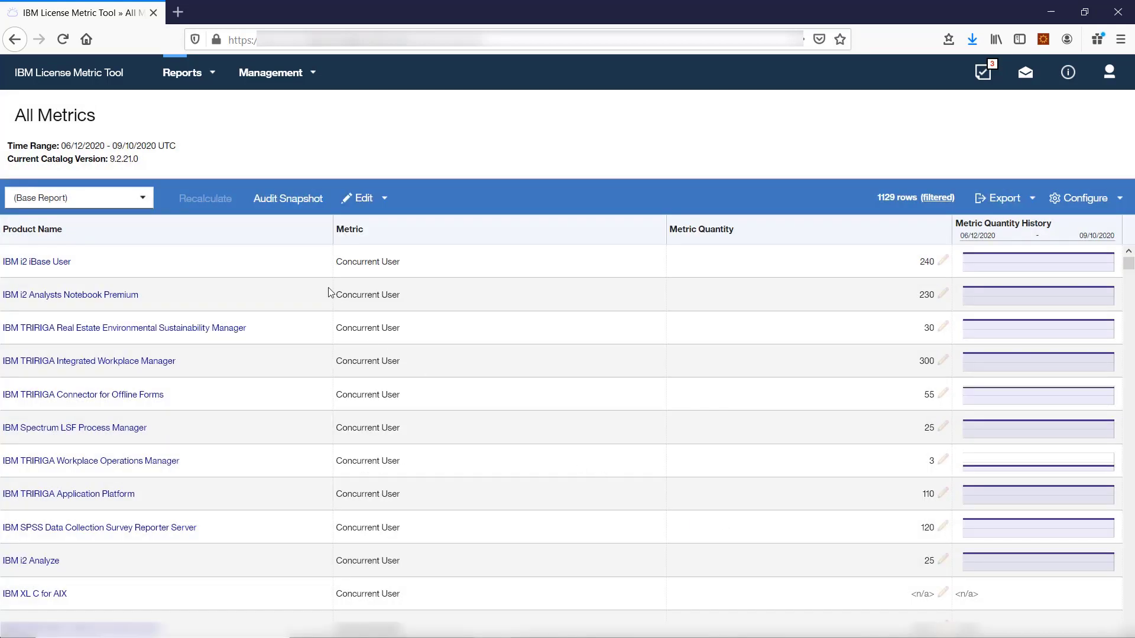
Step: Generate an audit snapshot of the All Metrics report and save it as a zip file
left_click(269, 201)
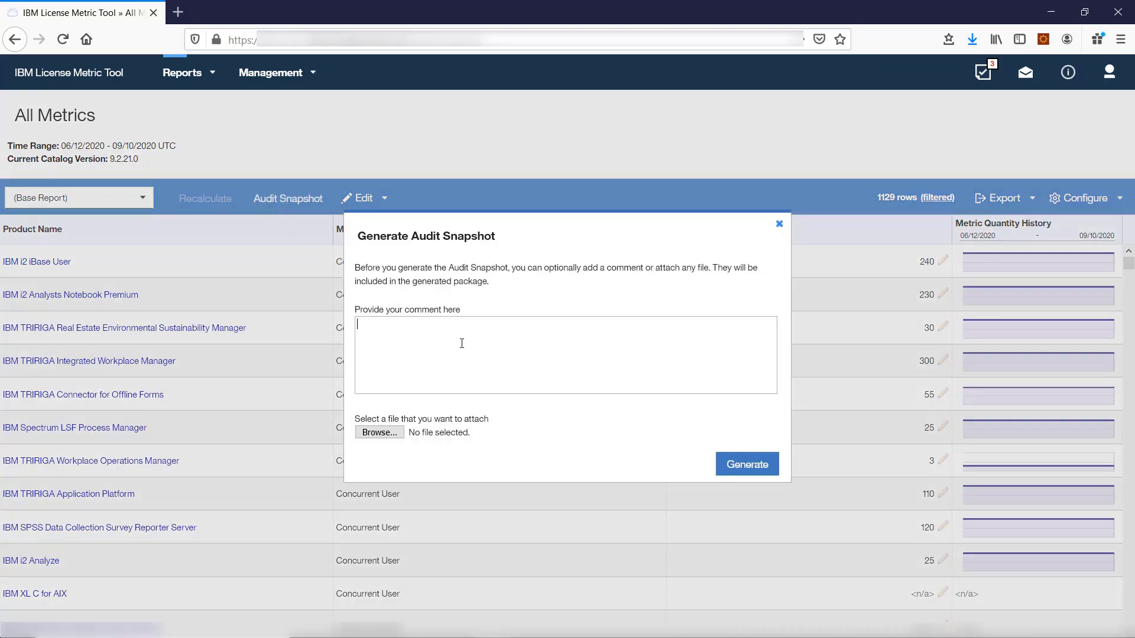
left_click(727, 461)
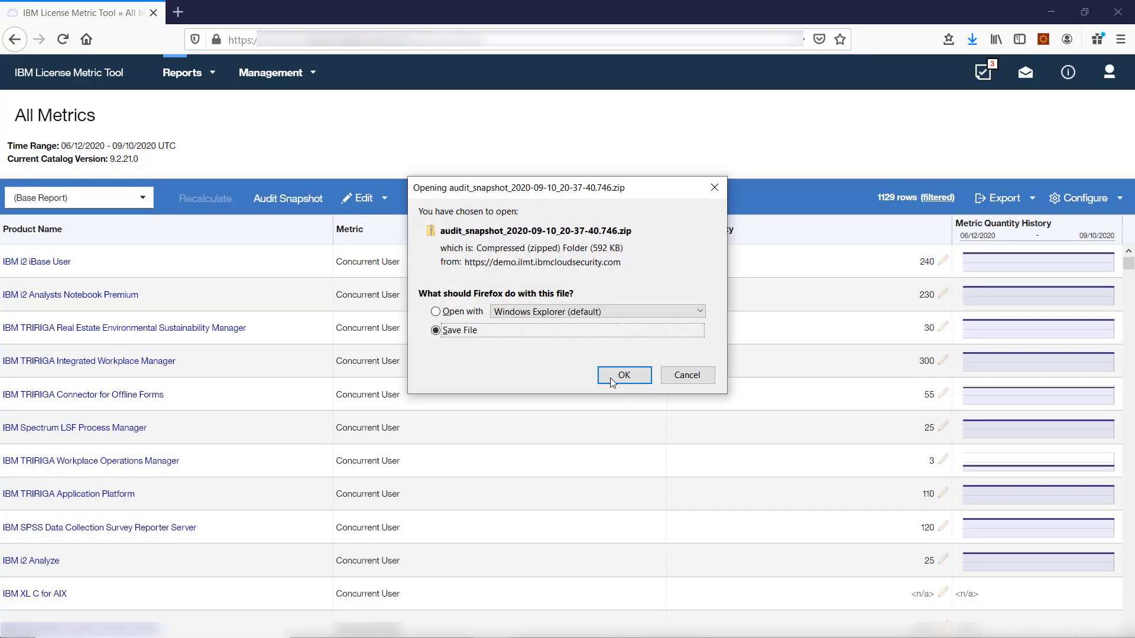
left_click(609, 376)
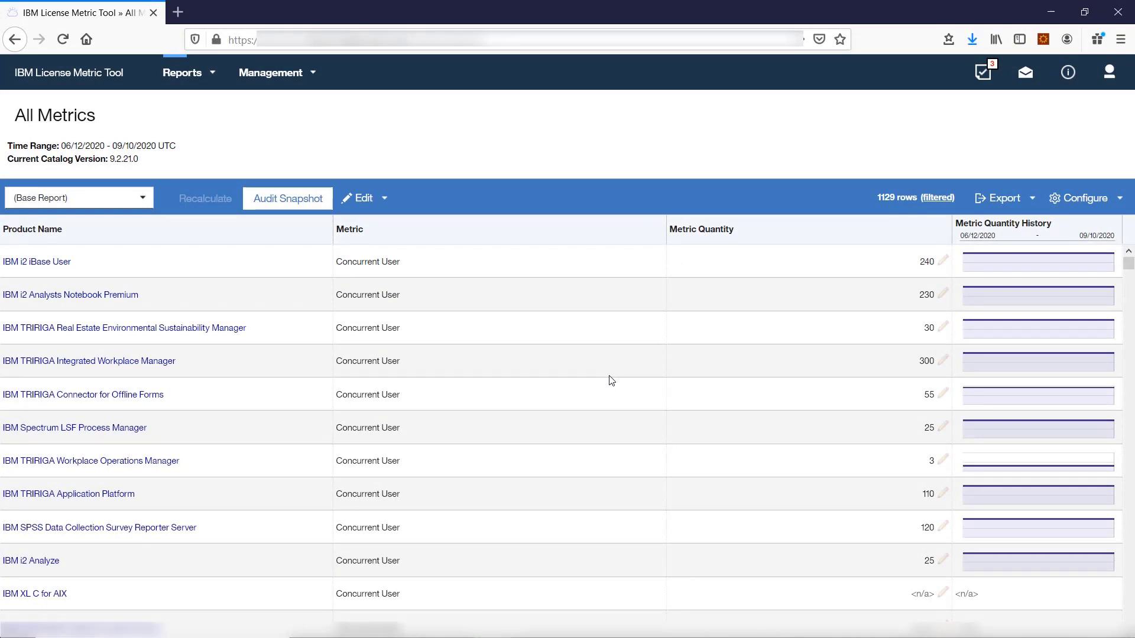
left_click(140, 197)
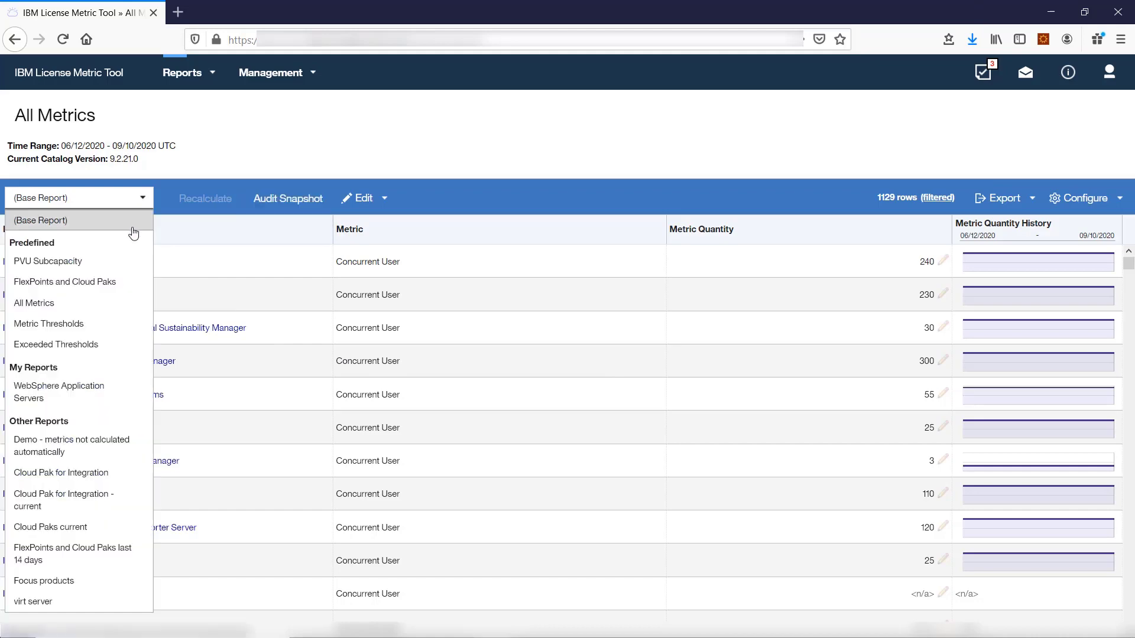
Step: Load the WebSphere Application Servers view and list the nine IBM WebSphere Application Server components
left_click(115, 388)
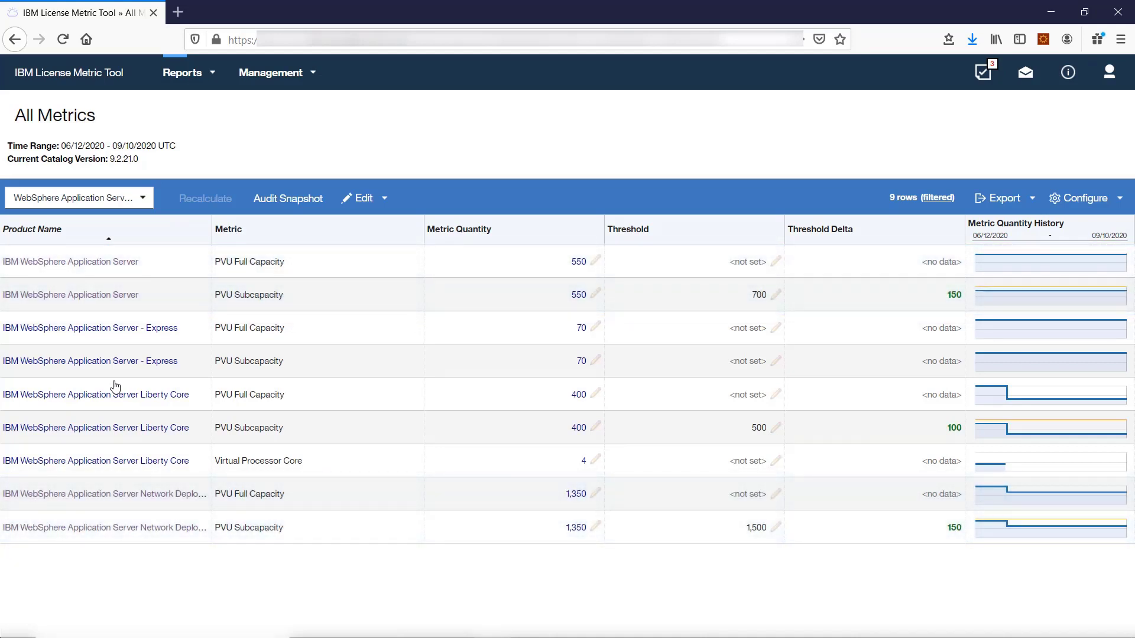
left_click(104, 298)
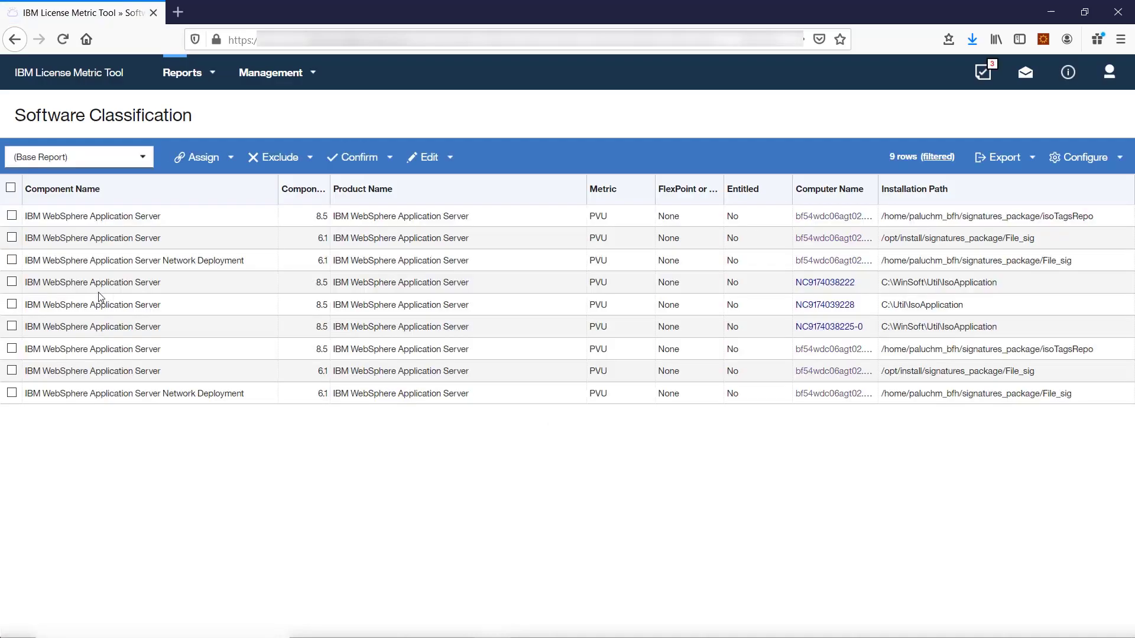
Step: Reassign all nine components to WebSphere Application Server 8.0 under the Virtual Processor Core metric
left_click(11, 188)
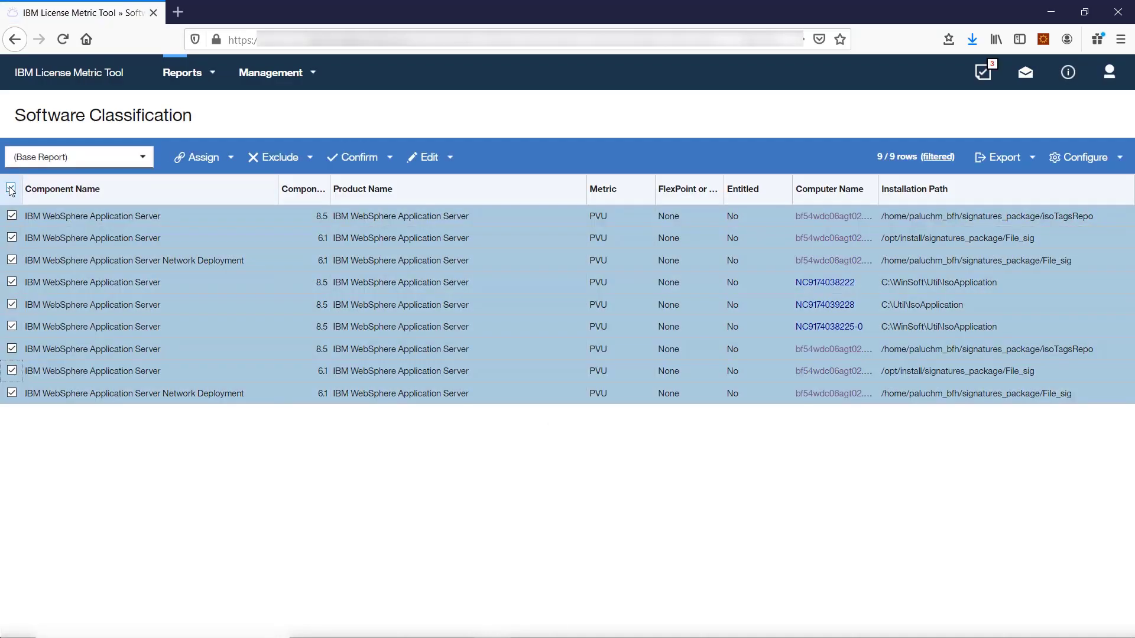
left_click(201, 157)
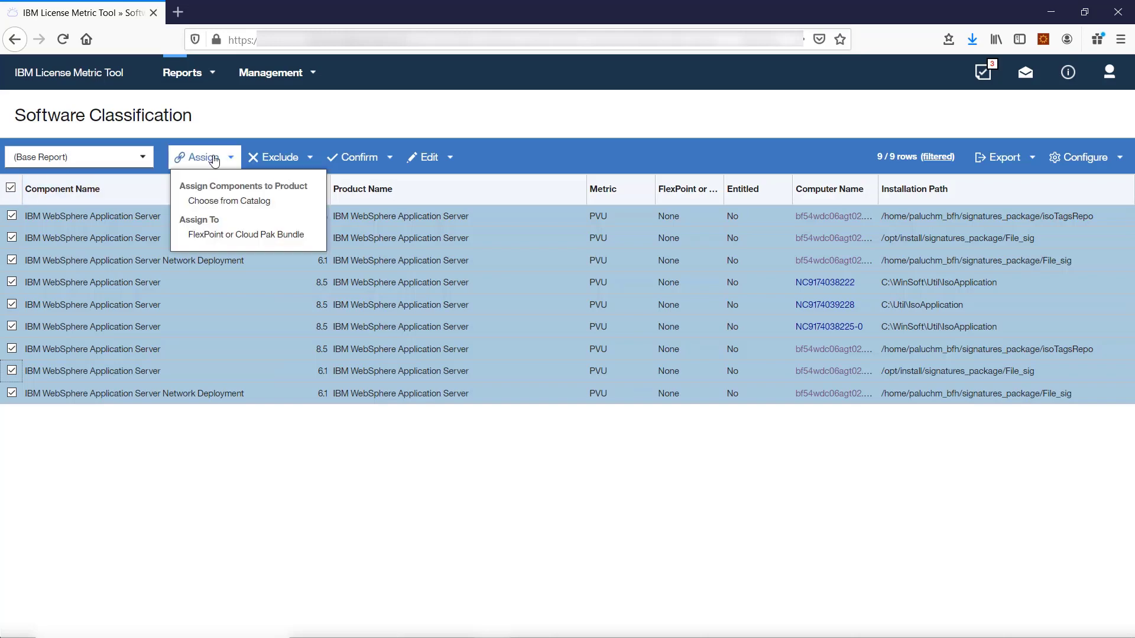
left_click(219, 201)
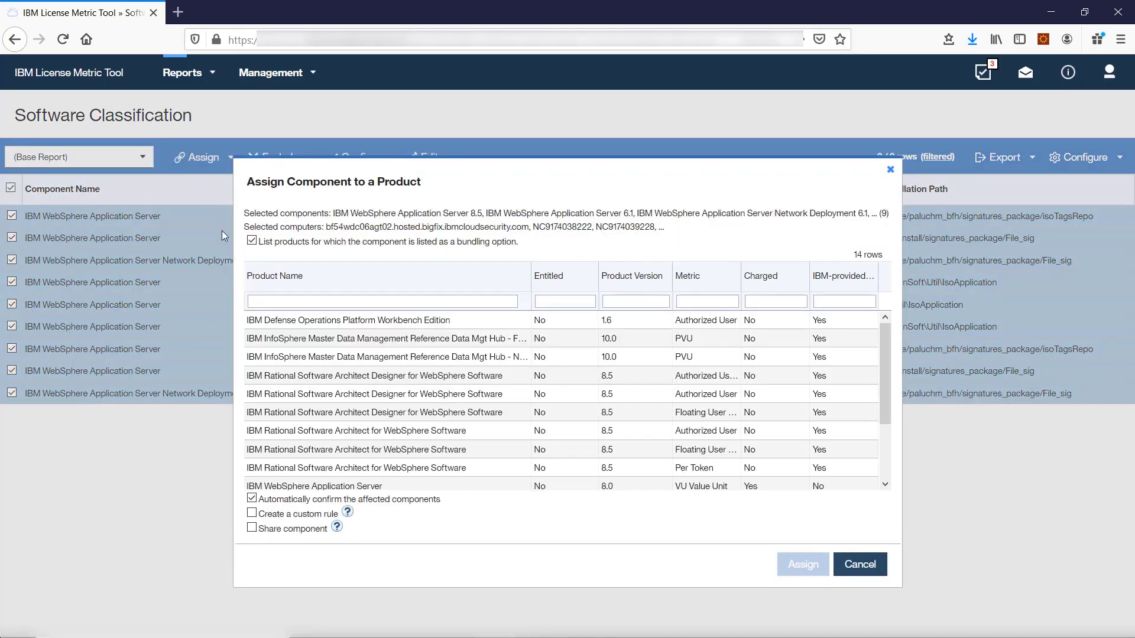
left_click(259, 301)
type("Web")
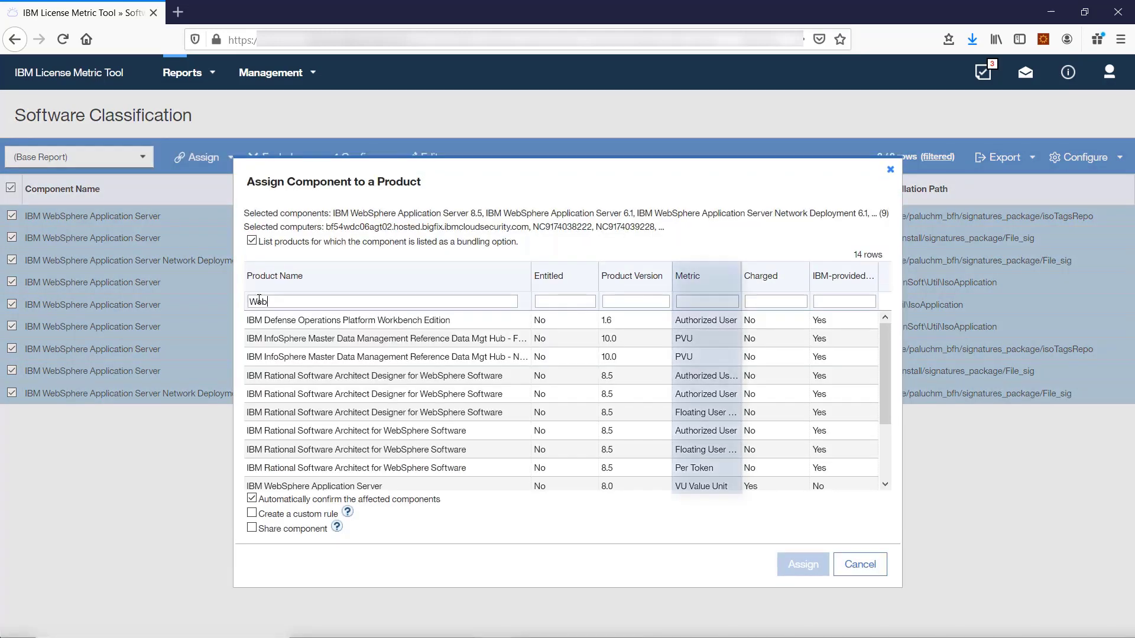
type("Sphere Application Server")
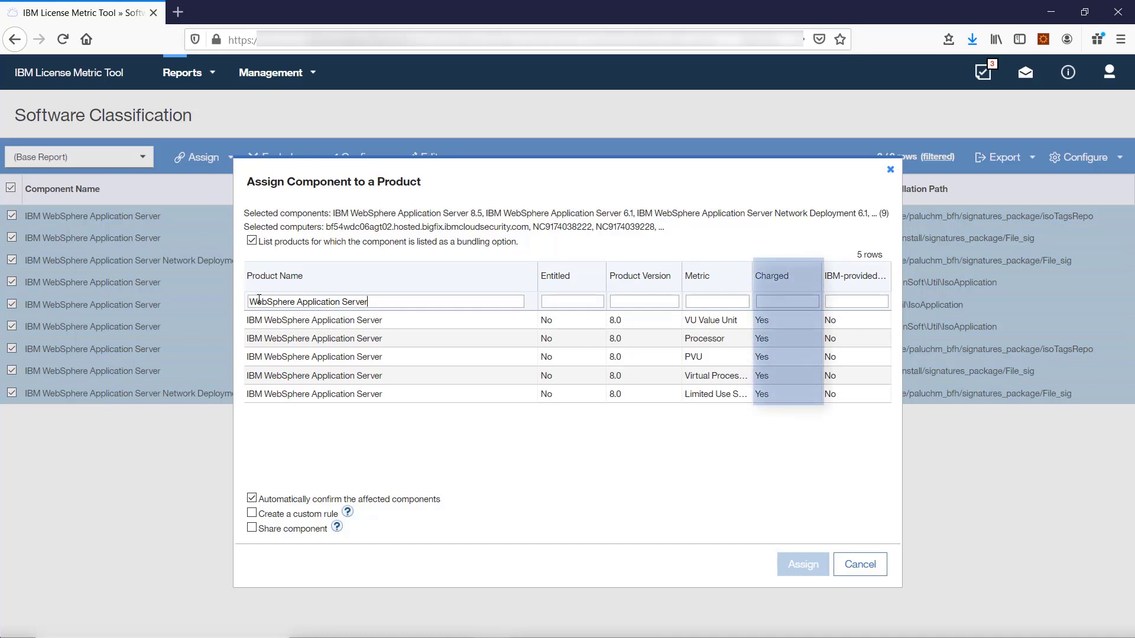
left_click(258, 377)
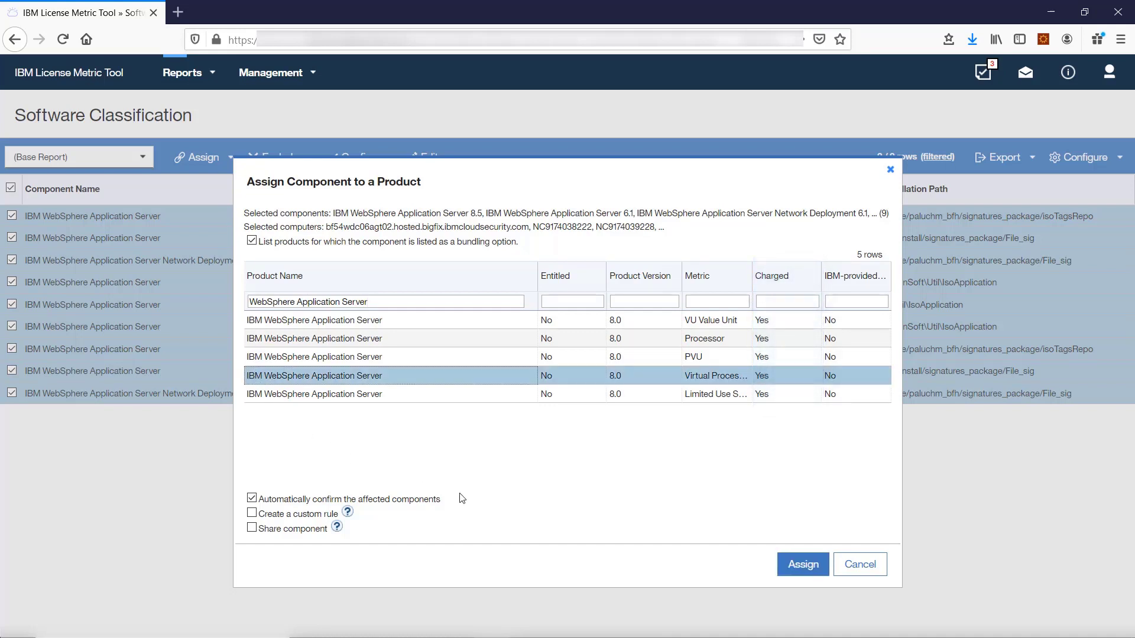
left_click(784, 567)
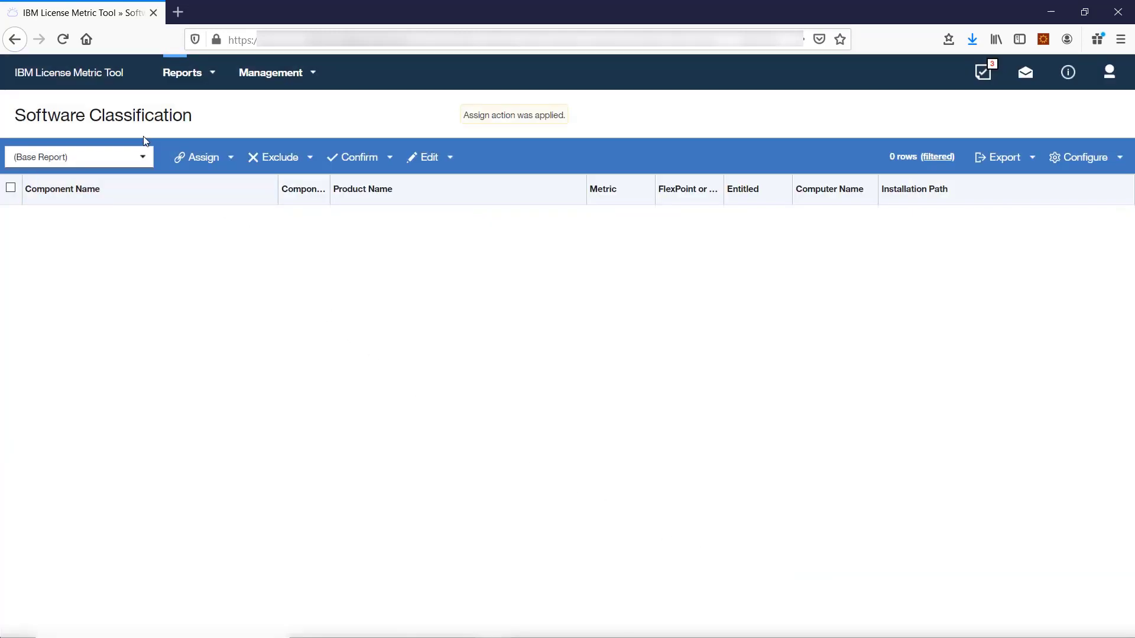
left_click(13, 39)
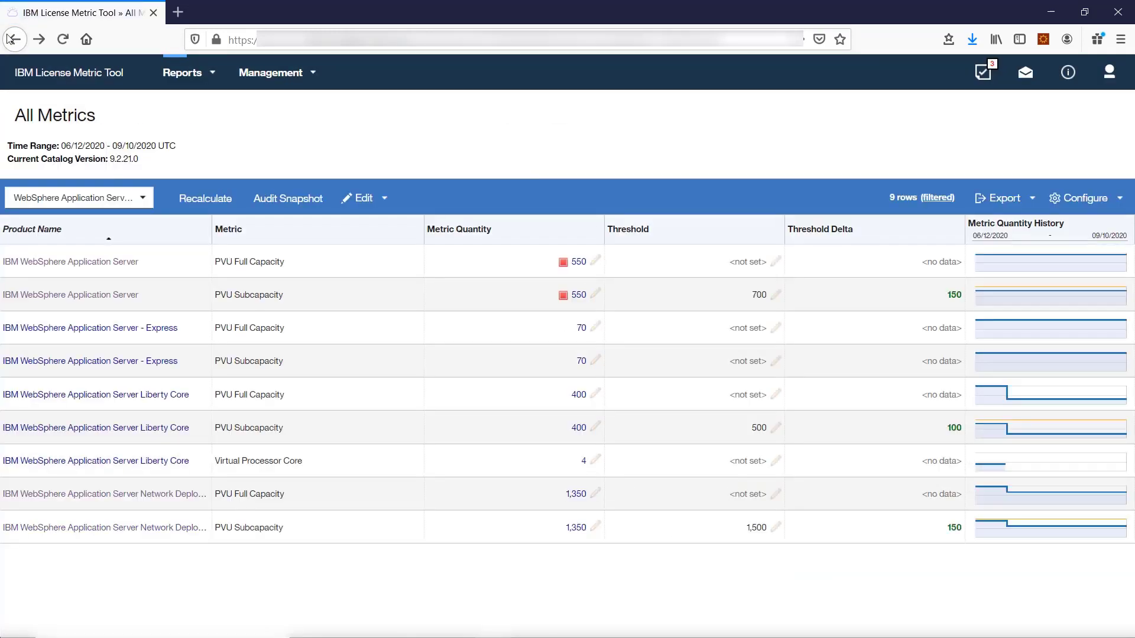
left_click(11, 529)
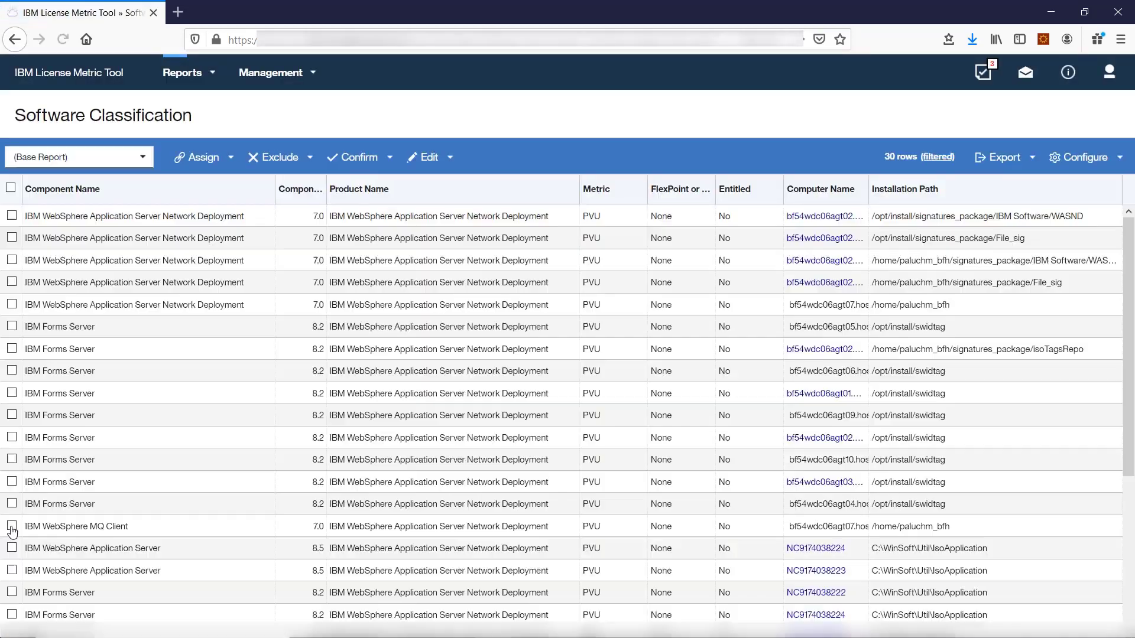
Step: Assign all 30 components to WebSphere Application Server Network Deployment 9.0 with the virtual processor metric
left_click(10, 188)
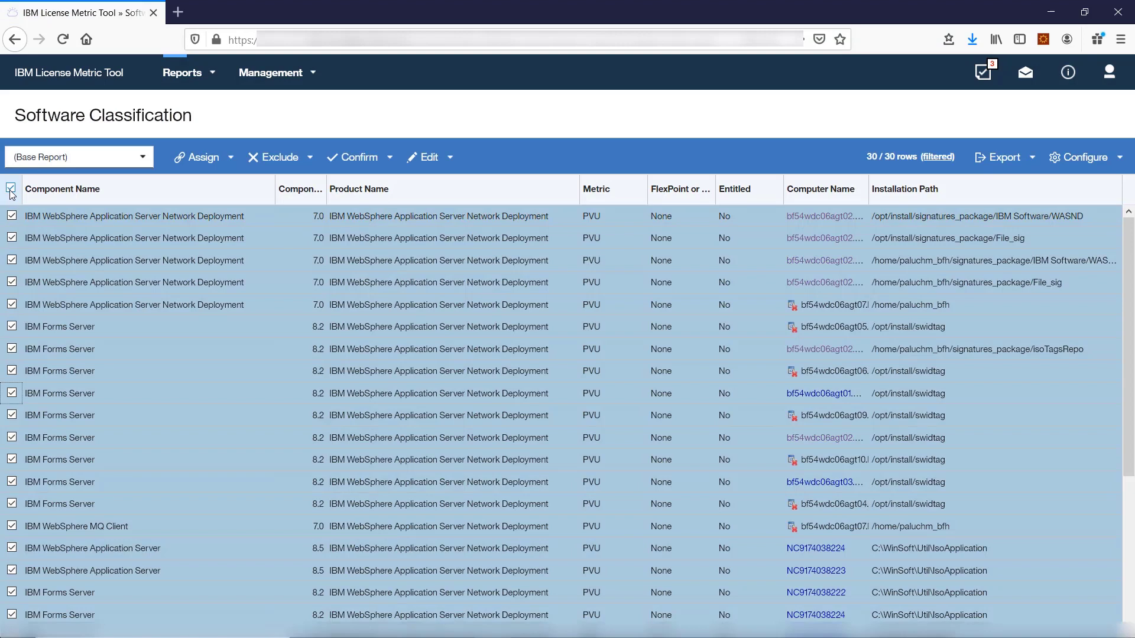
left_click(197, 158)
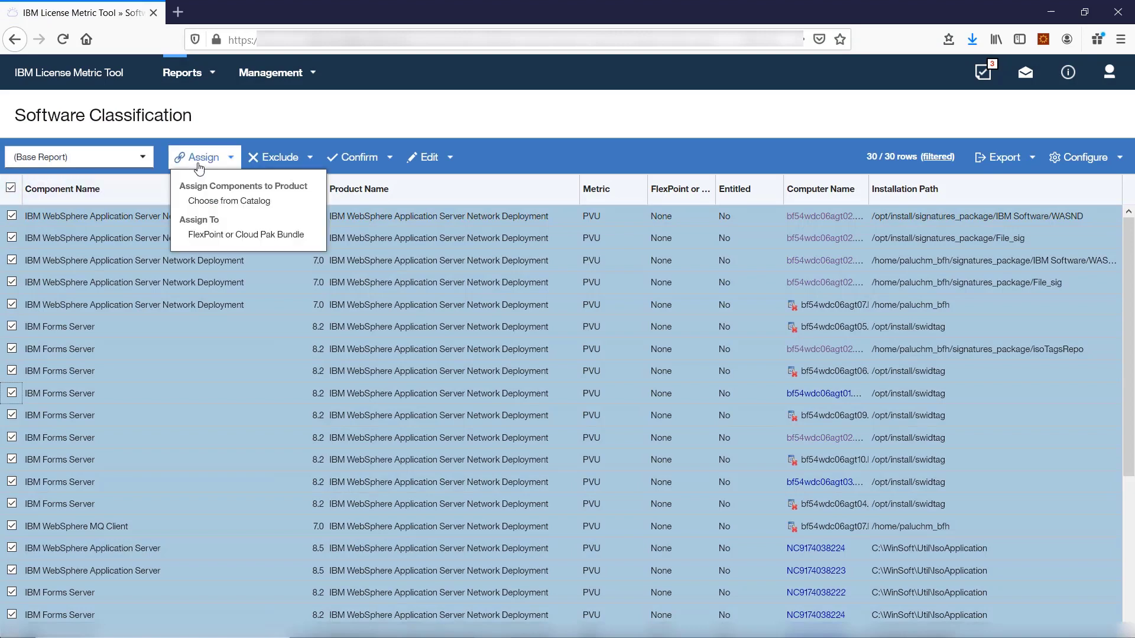
left_click(208, 202)
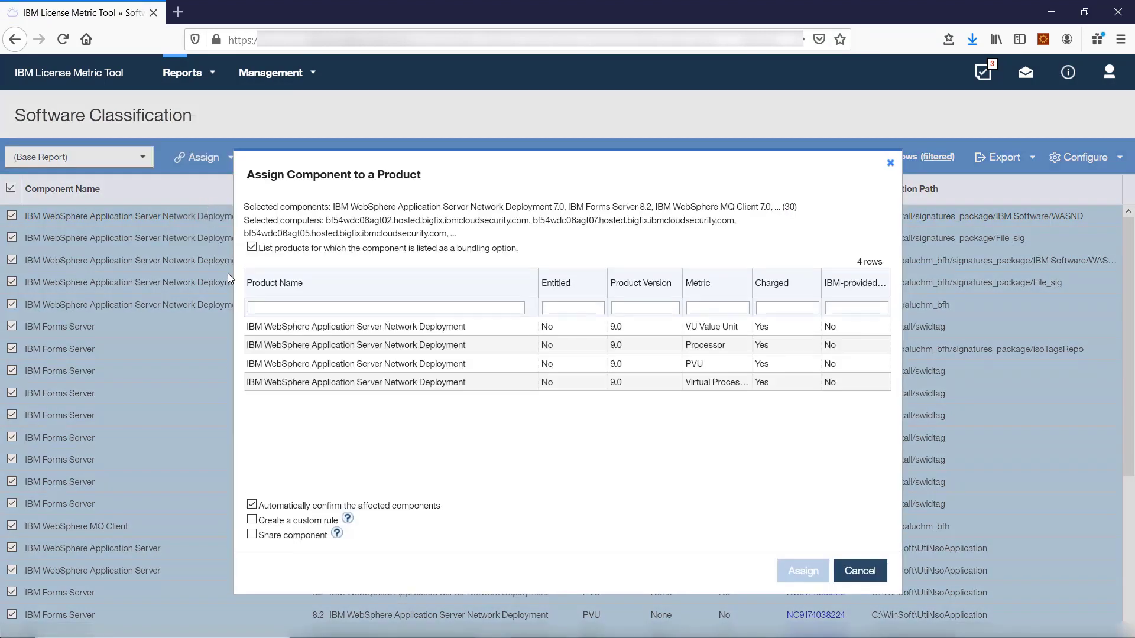
left_click(311, 384)
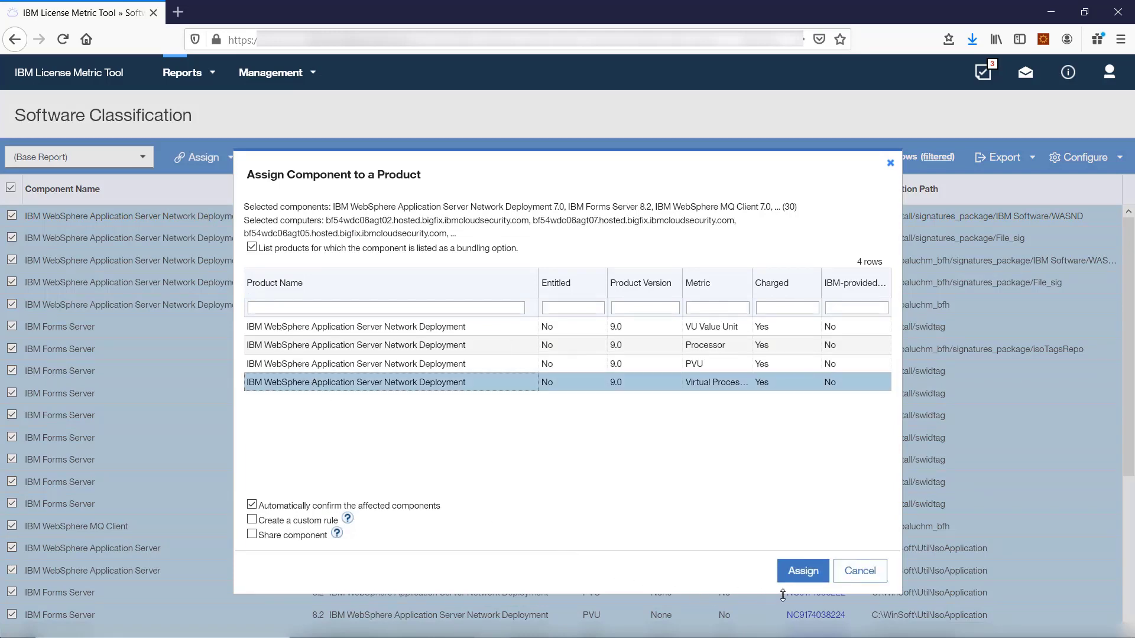
left_click(803, 571)
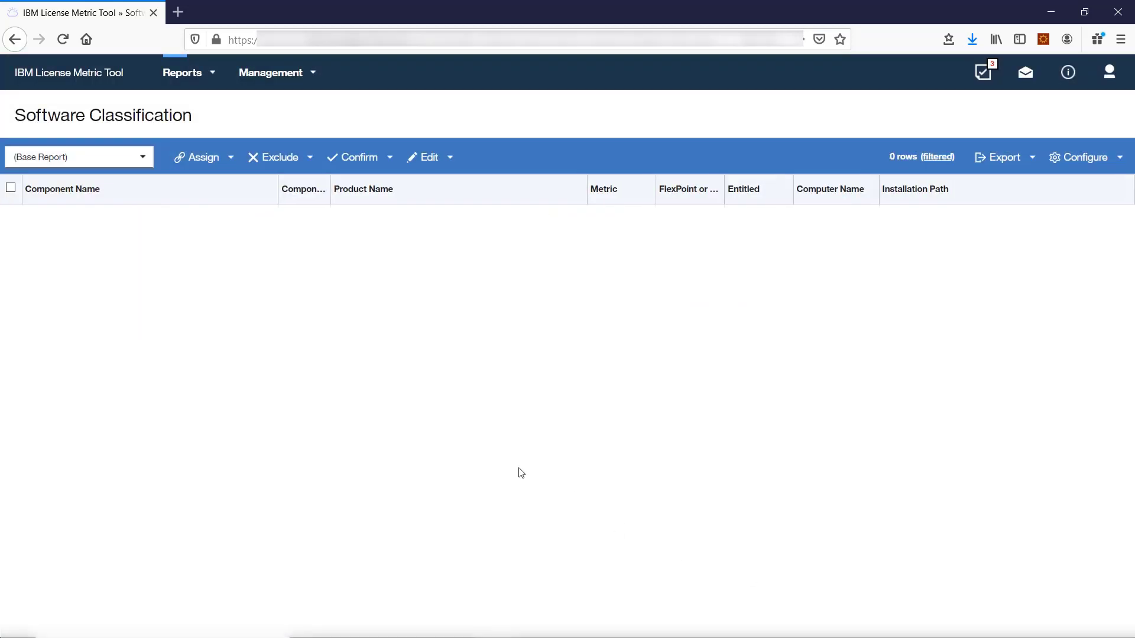
left_click(201, 76)
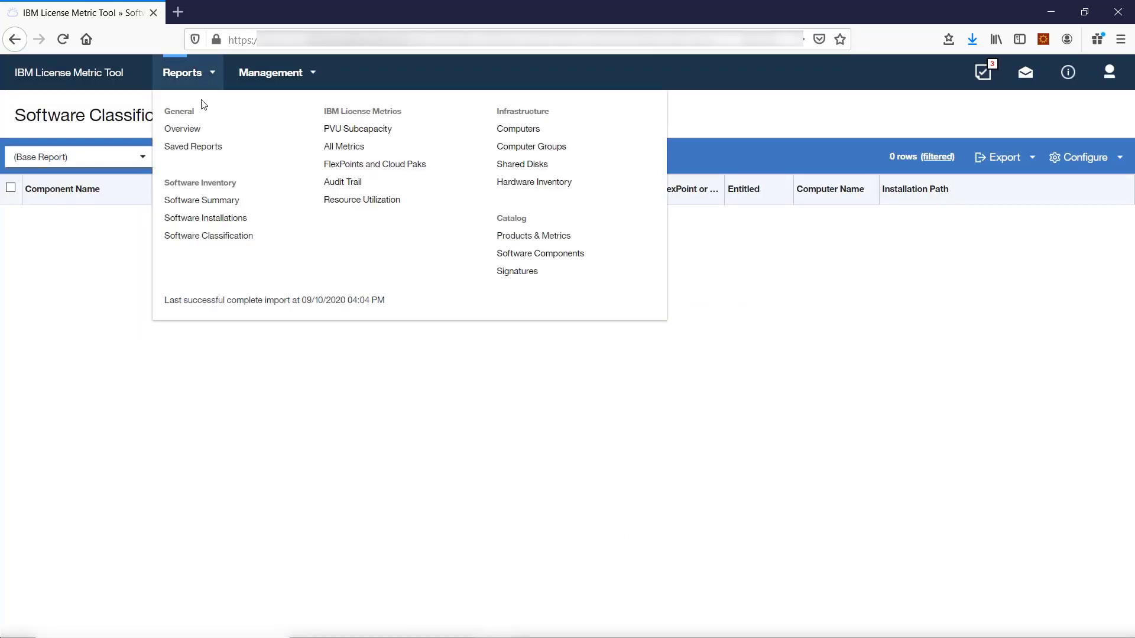
Step: Load the WebSphere Application Servers view in the Software Classification report
left_click(204, 235)
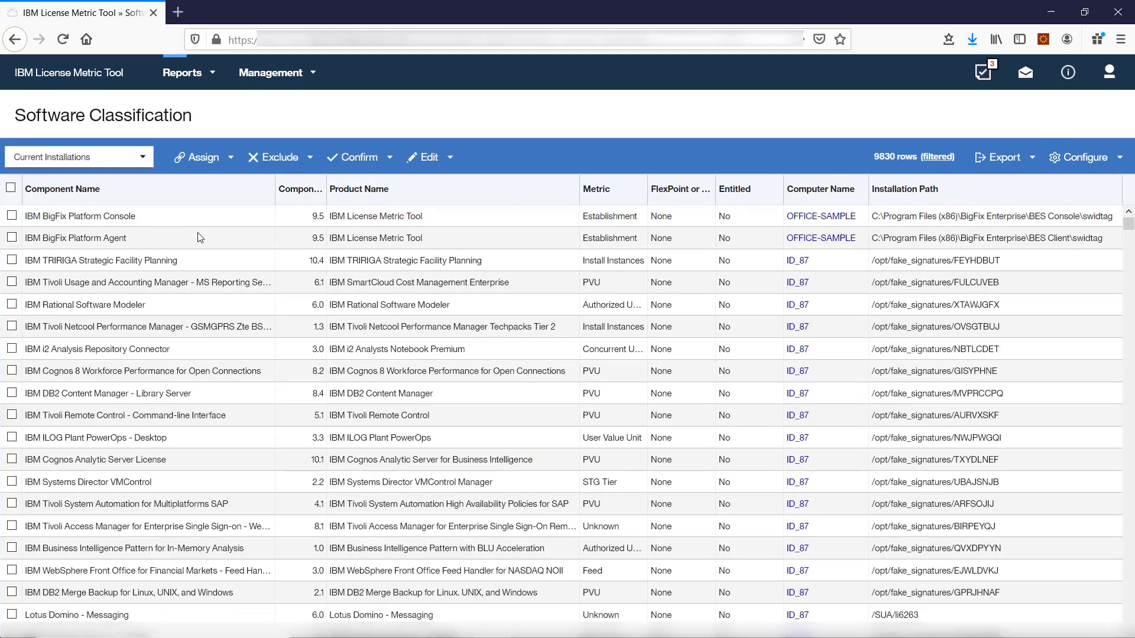
left_click(141, 156)
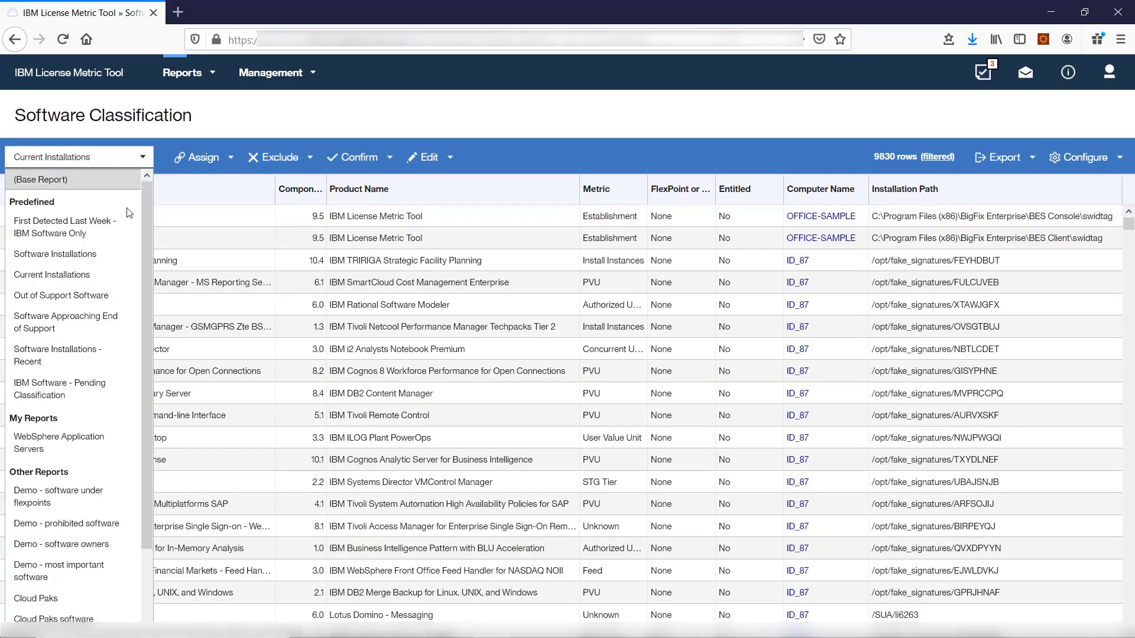
left_click(107, 437)
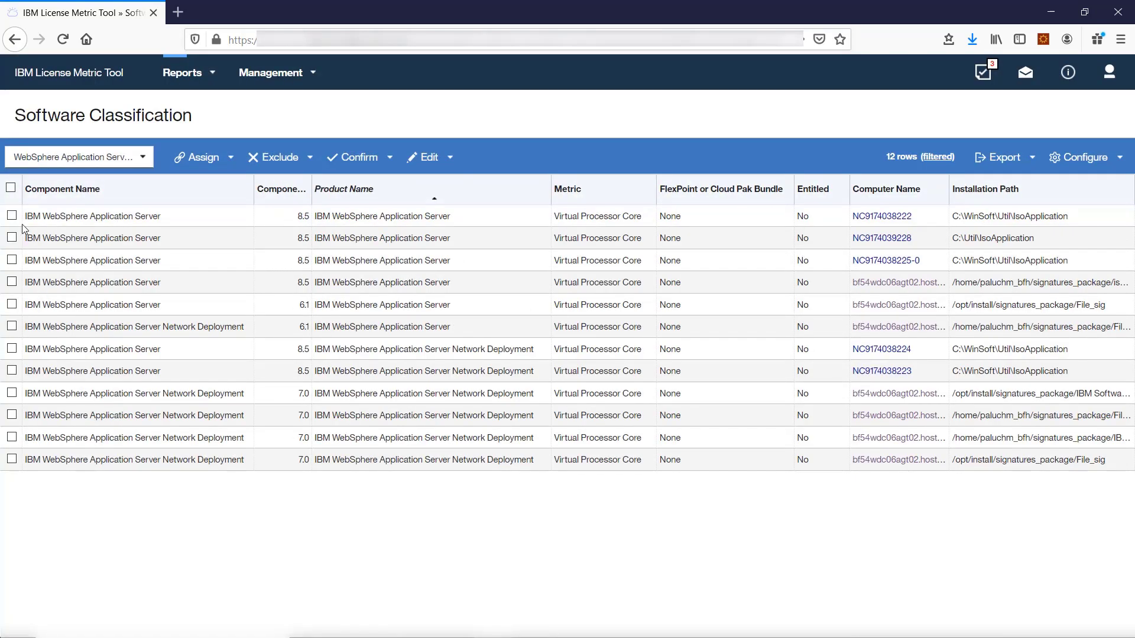
Step: Assign all 12 WebSphere components to the IBM Cloud Pak for Applications bundle
left_click(11, 188)
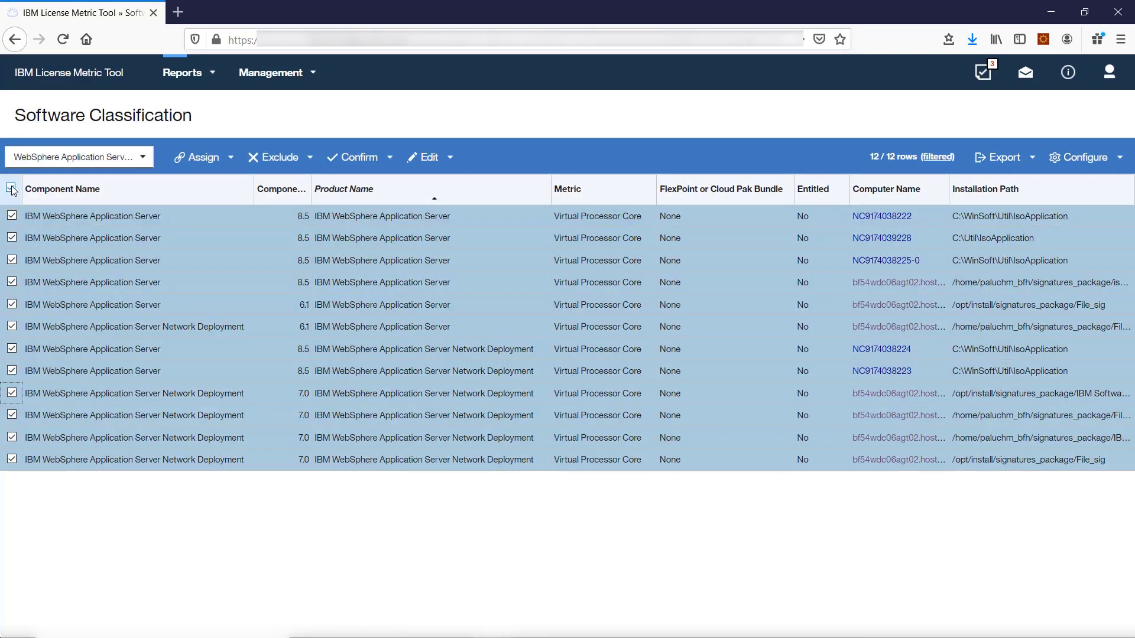
left_click(200, 157)
left_click(214, 236)
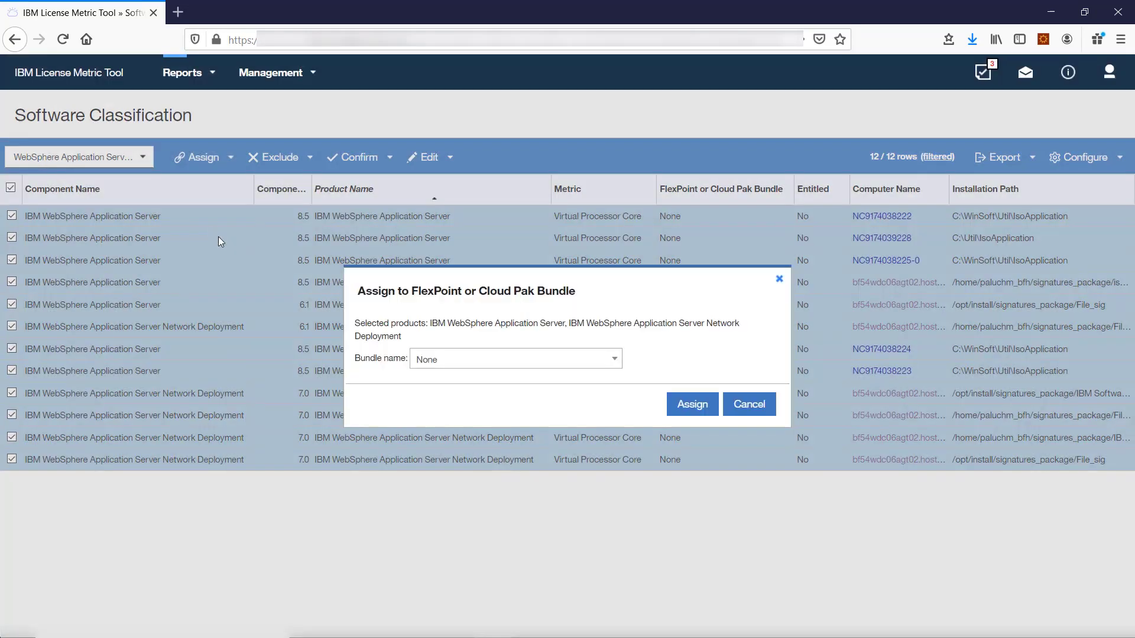
left_click(438, 361)
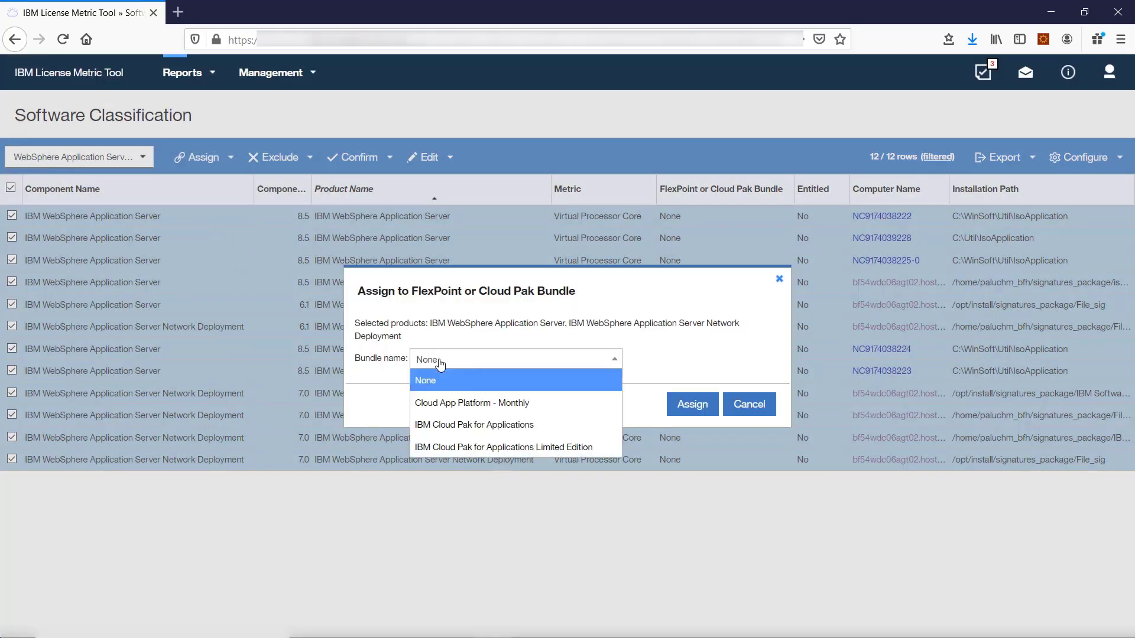
left_click(438, 424)
left_click(680, 408)
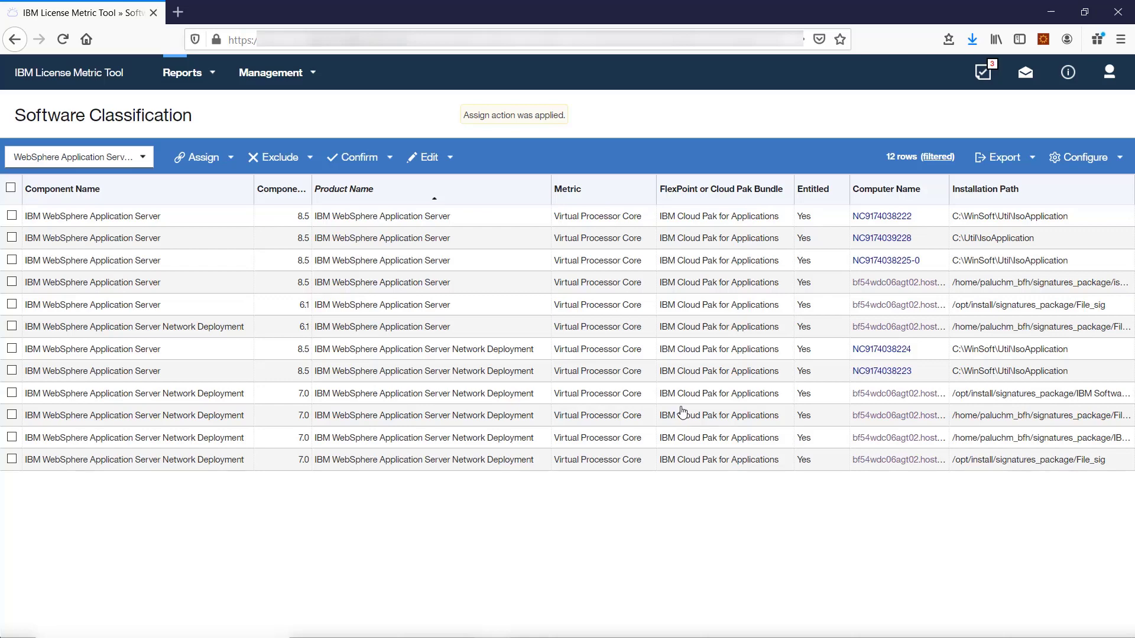
Step: Open the All Metrics report and recalculate the metric quantities
mouse_move(210, 73)
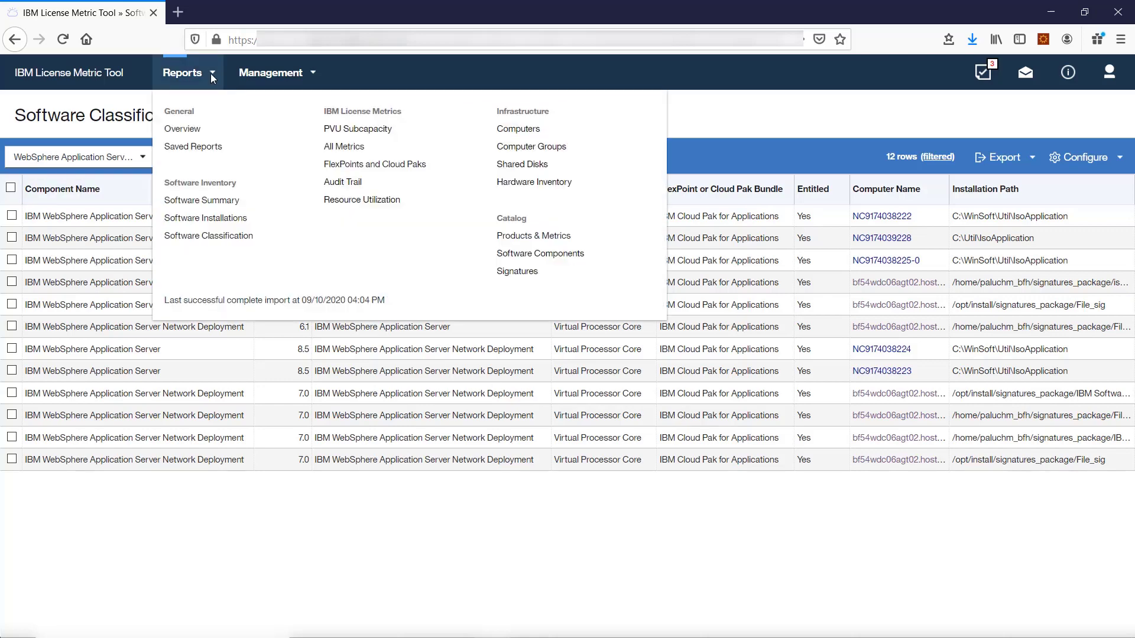
left_click(322, 166)
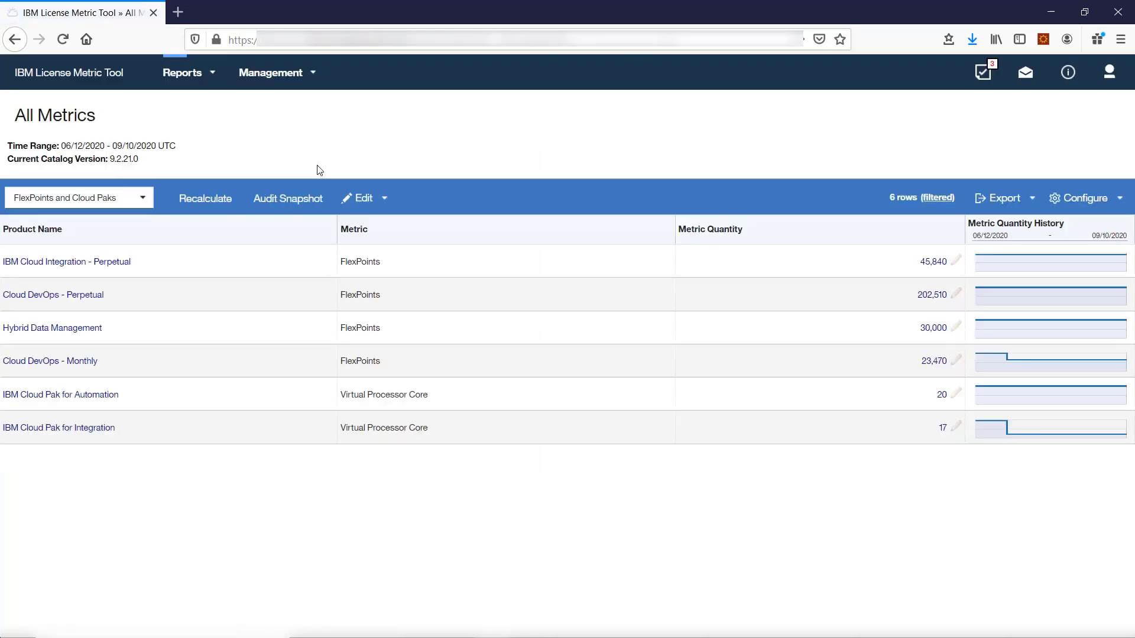
left_click(202, 200)
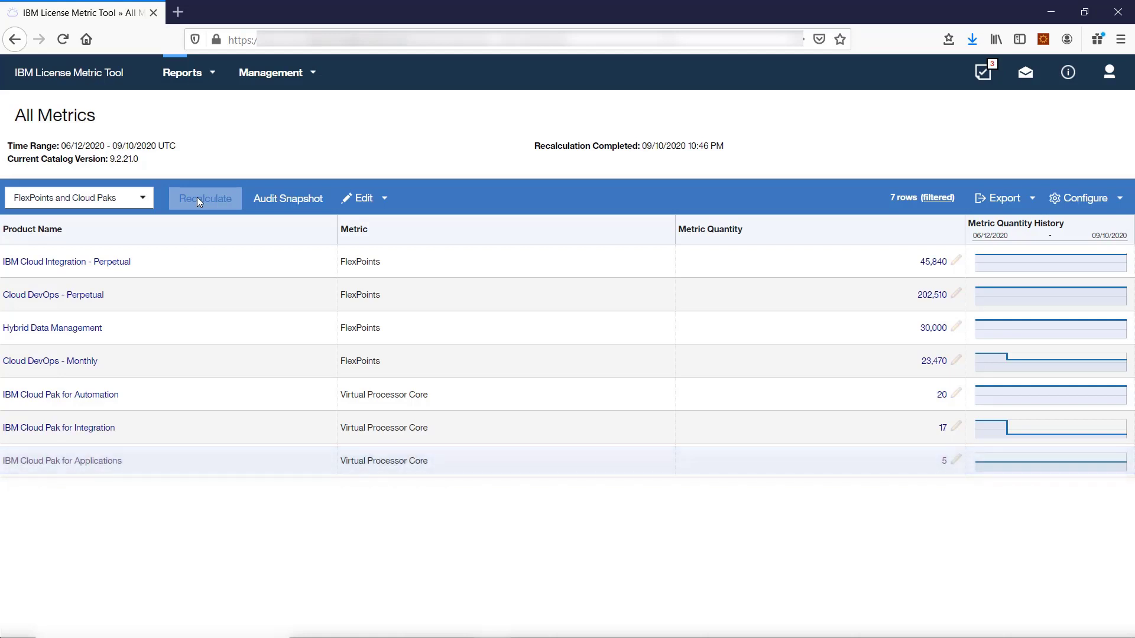
Step: Add the Threshold and Threshold Delta columns to the All Metrics view
left_click(1093, 199)
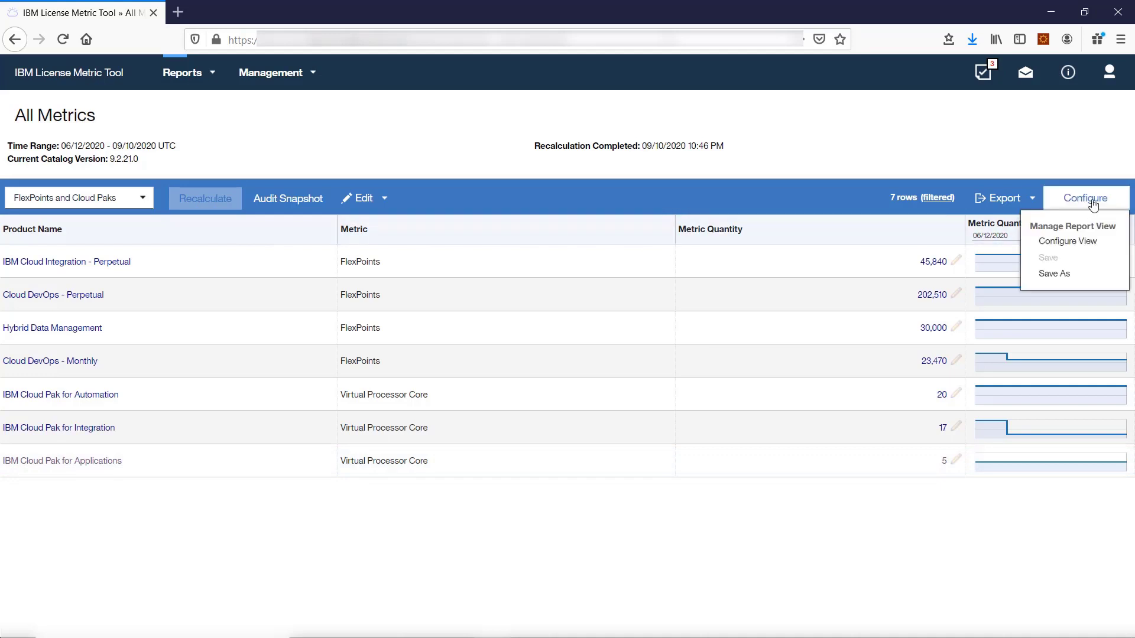
left_click(1090, 242)
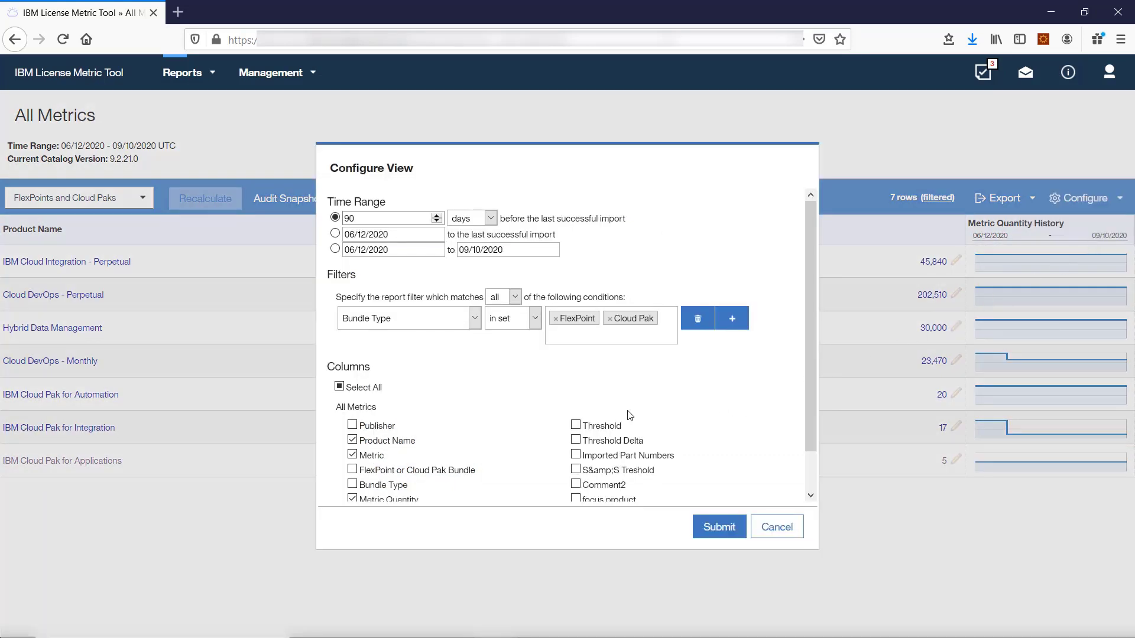
left_click(582, 427)
left_click(582, 441)
left_click(706, 526)
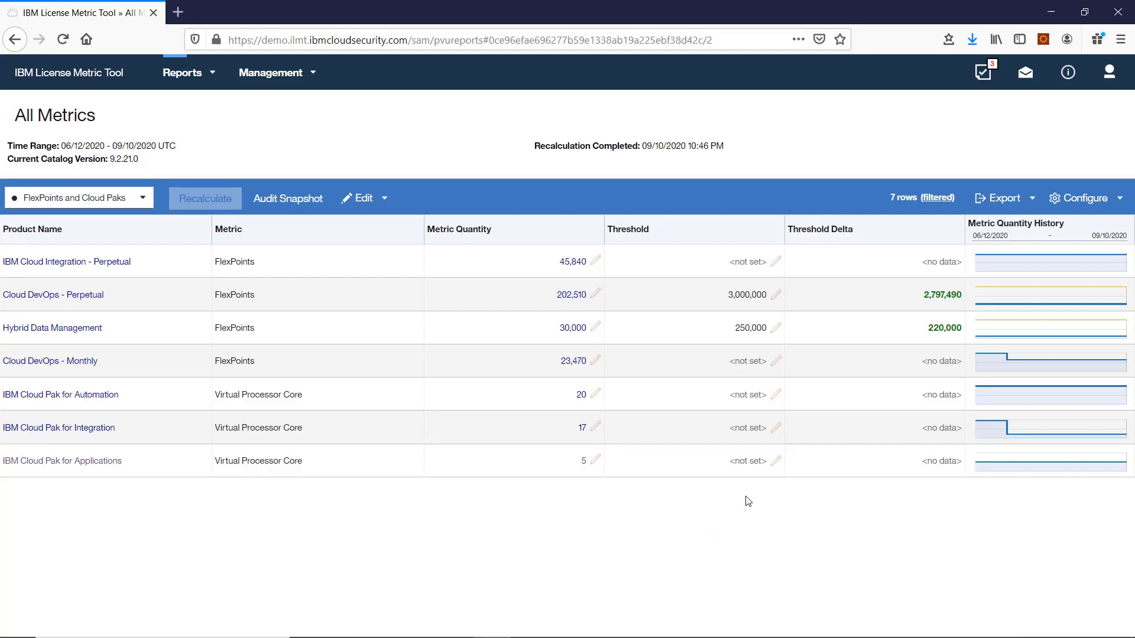
Step: Set a metric threshold of 10 for IBM Cloud Pak for Applications
left_click(772, 466)
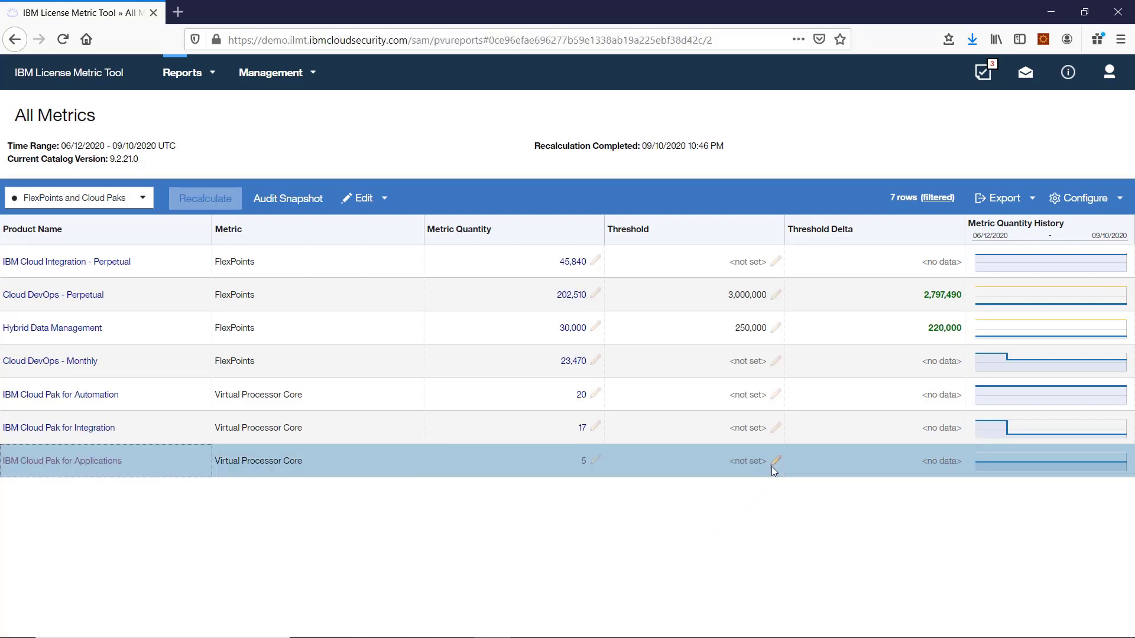
left_click(776, 463)
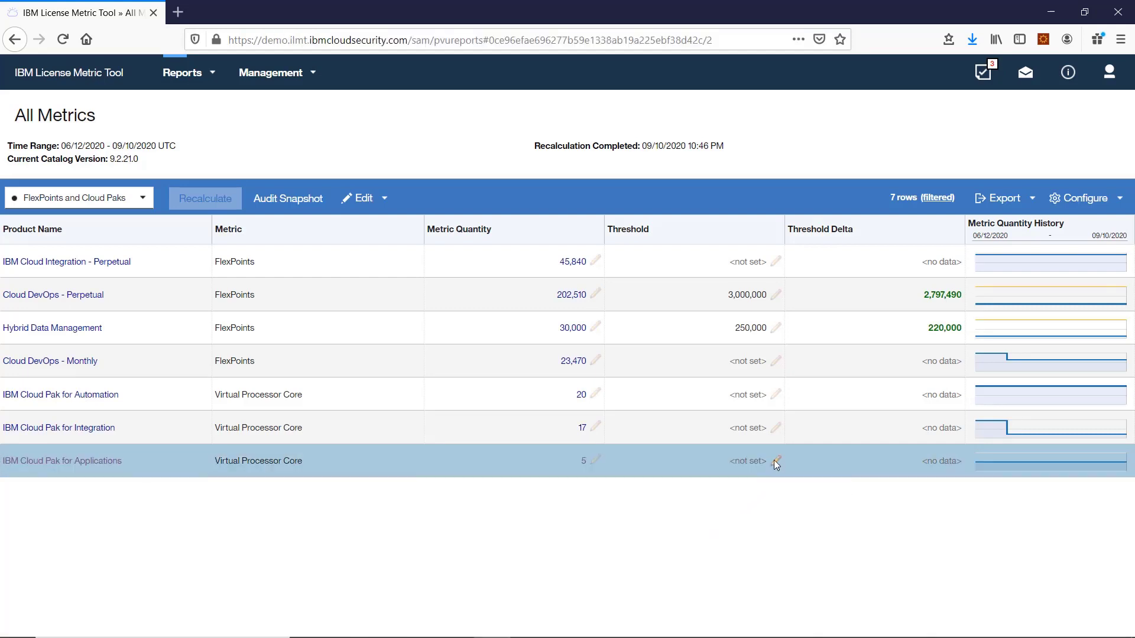
left_click(756, 488)
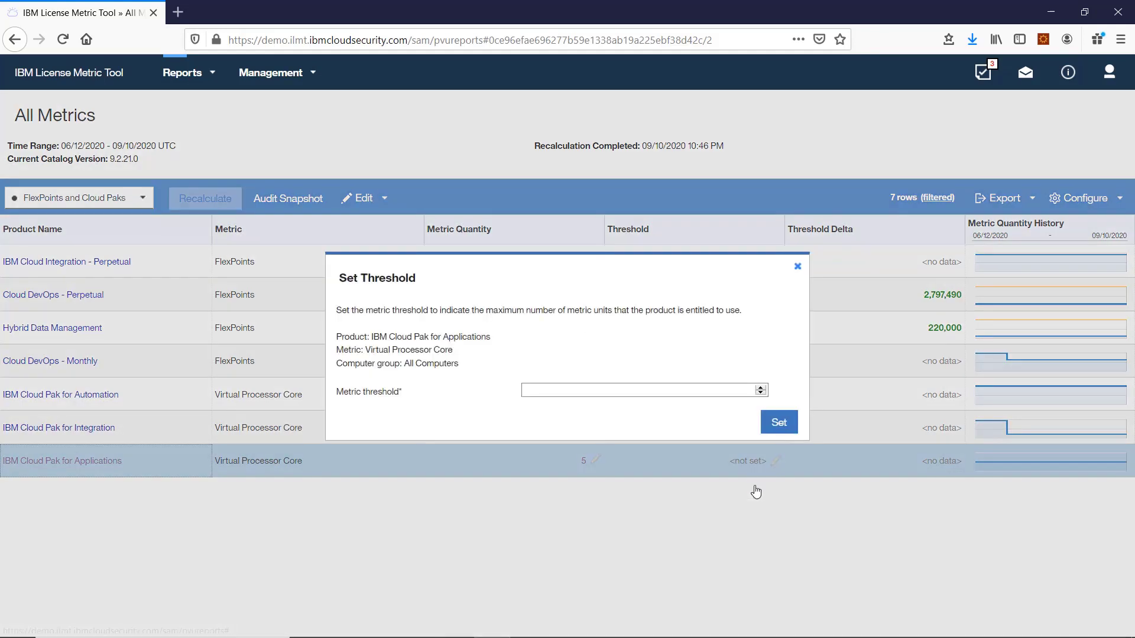
left_click(714, 391)
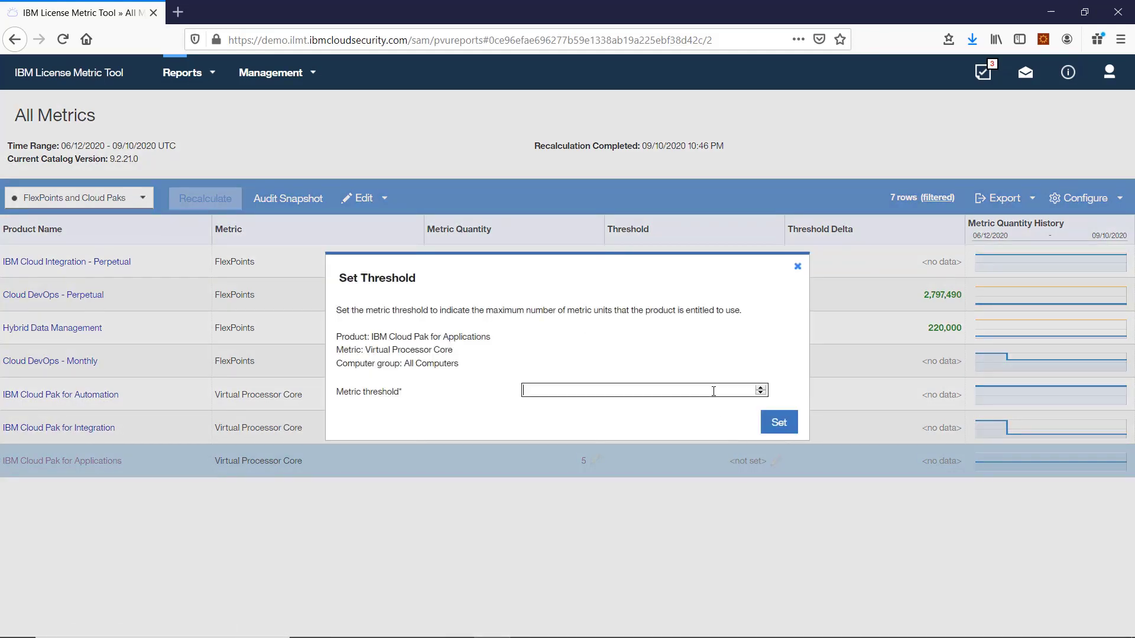
type("10")
left_click(779, 422)
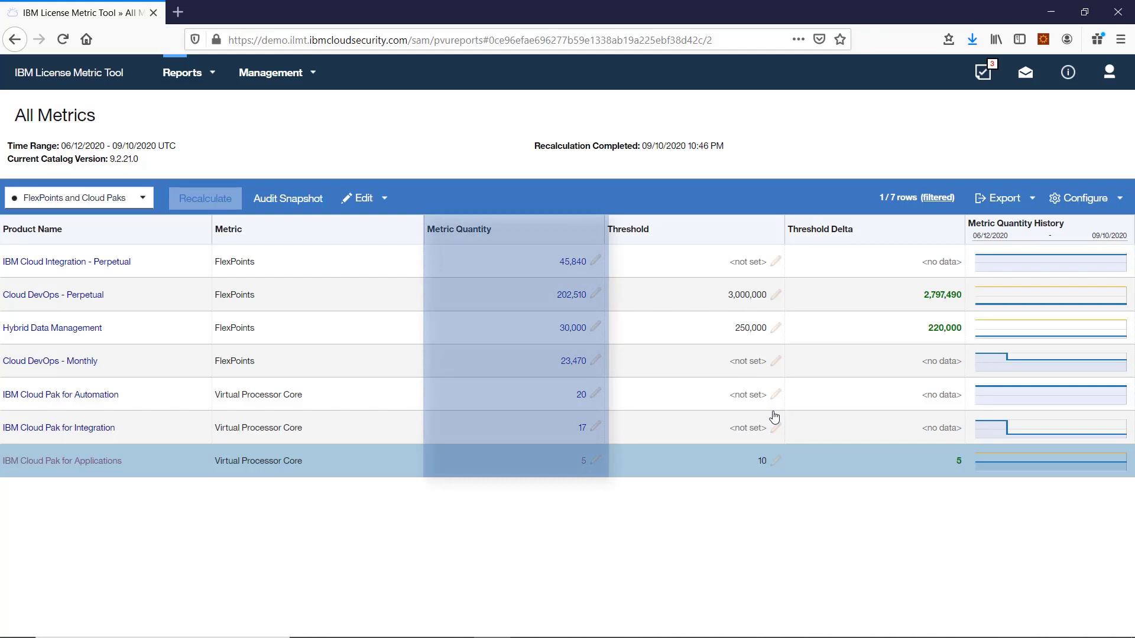
left_click(584, 462)
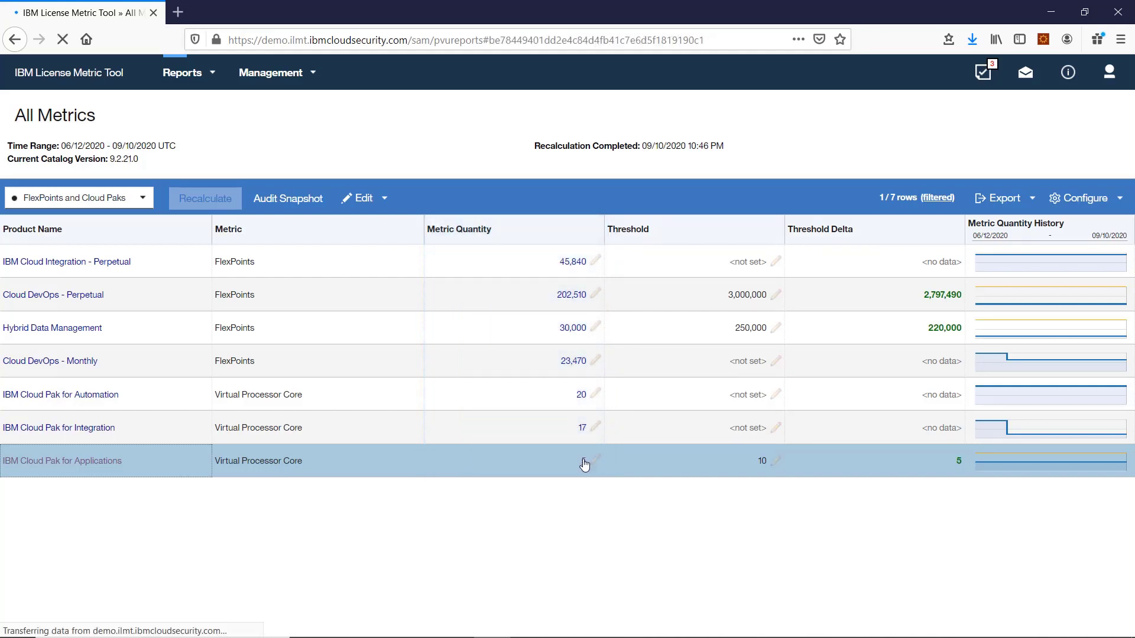